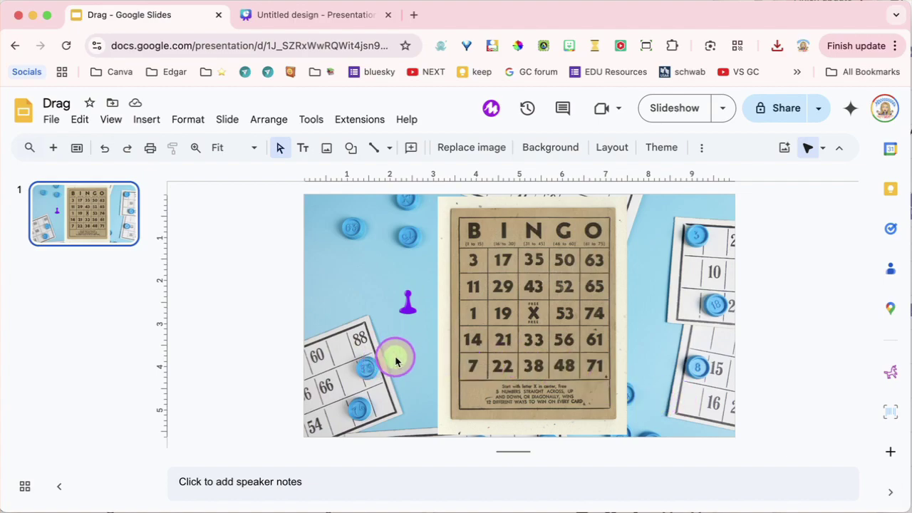
# Drag purple pawns onto the 29, 50, 14, 53 and B-column top squares, keeping one spare beside the card.
pyautogui.click(405, 303)
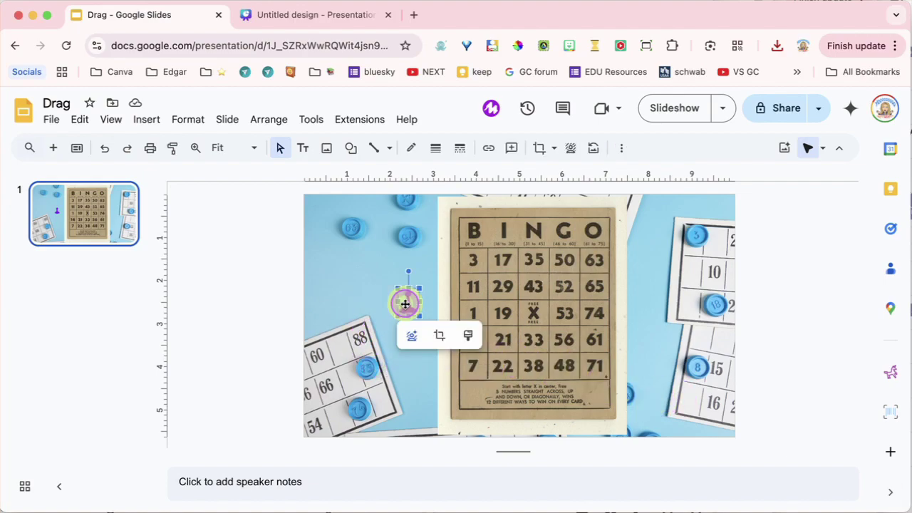
pyautogui.moveTo(476, 285); pyautogui.dragTo(501, 283)
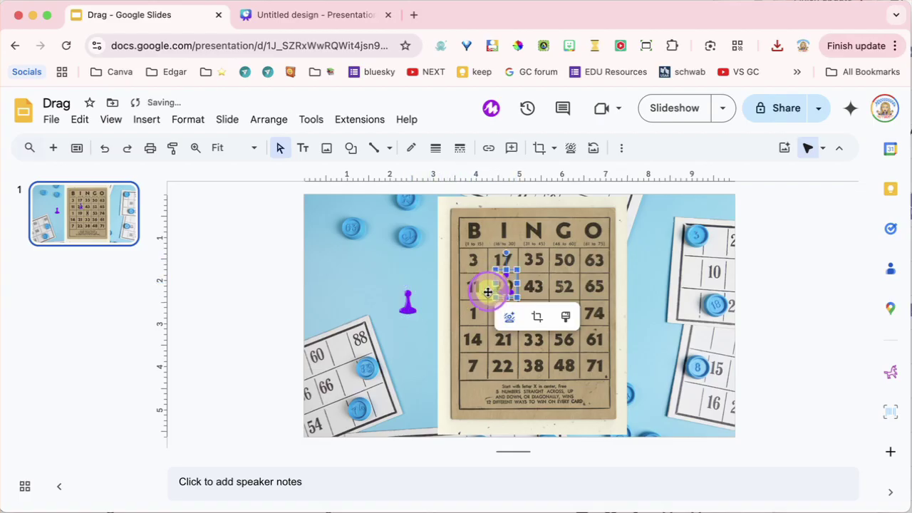
pyautogui.click(412, 304)
pyautogui.moveTo(412, 304); pyautogui.dragTo(563, 260)
pyautogui.moveTo(413, 305); pyautogui.dragTo(474, 335)
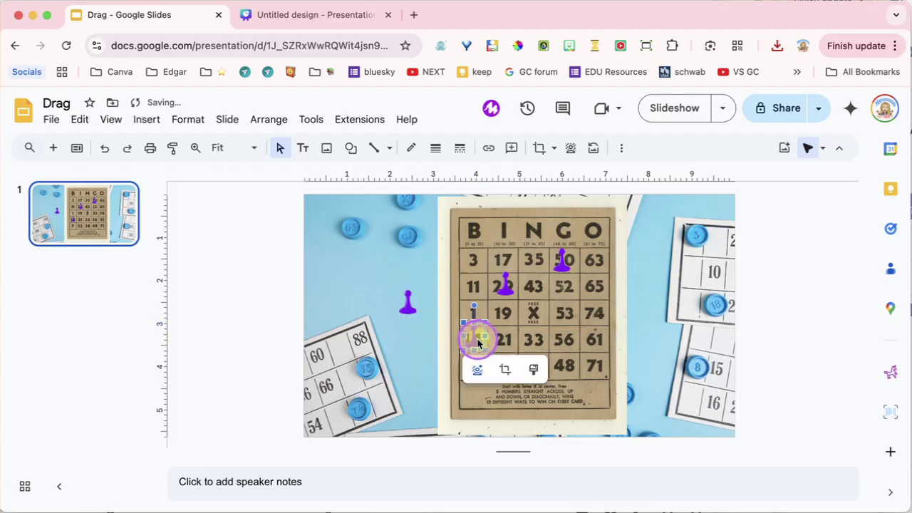
pyautogui.moveTo(412, 307); pyautogui.dragTo(564, 313)
pyautogui.moveTo(413, 306); pyautogui.dragTo(470, 251)
pyautogui.click(74, 342)
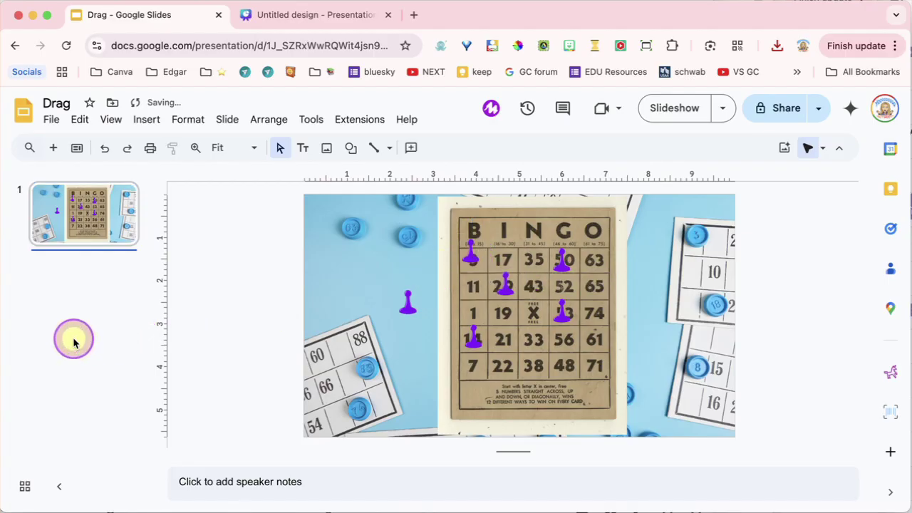
# Add a new second slide to the deck.
pyautogui.click(54, 152)
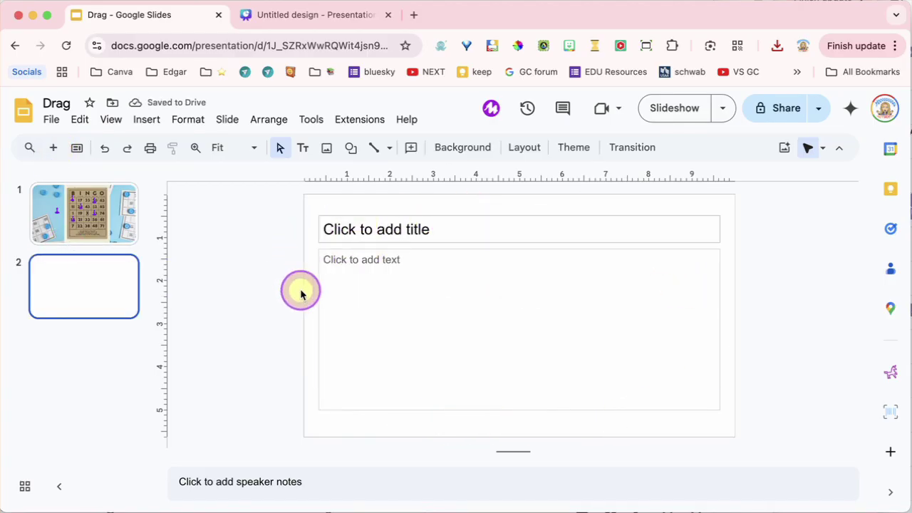
pyautogui.click(404, 230)
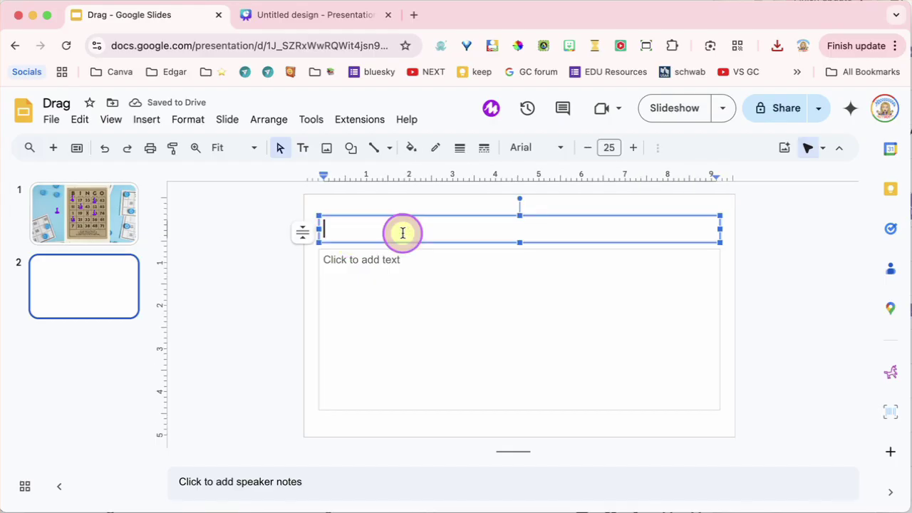
pyautogui.click(383, 285)
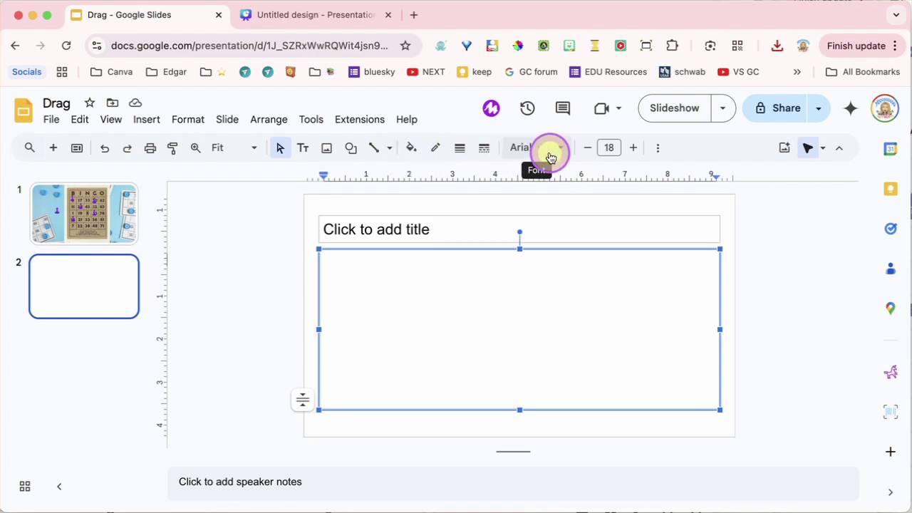
# Apply the Blank layout to slide 2, then switch to the Canva design tab.
pyautogui.rightClick(102, 292)
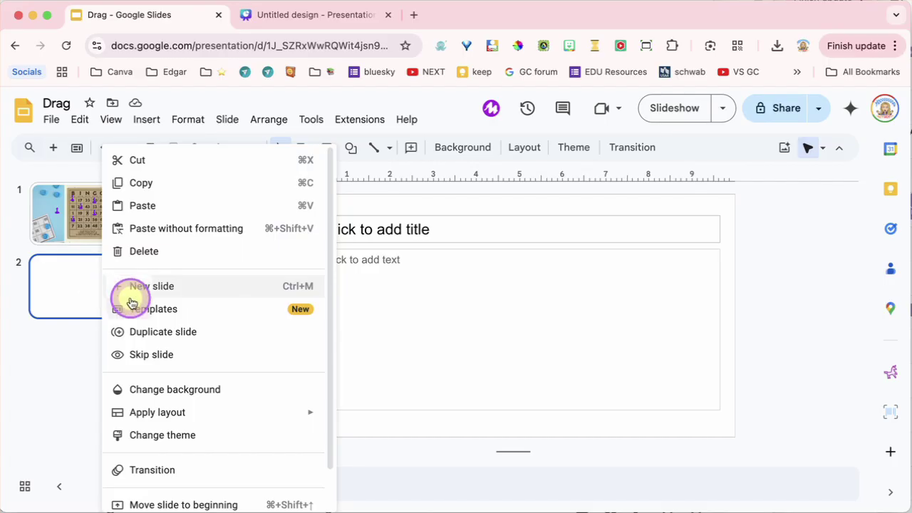
pyautogui.moveTo(149, 417)
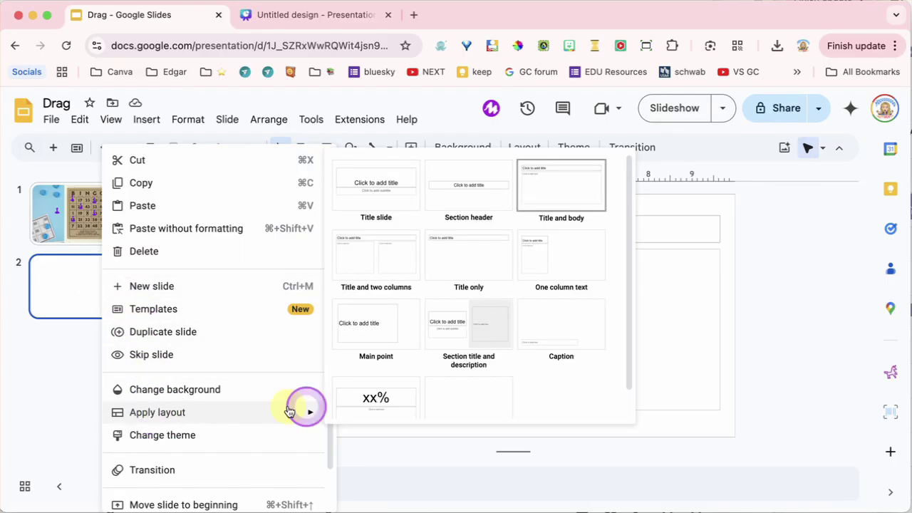
pyautogui.scroll(-2, 464, 406)
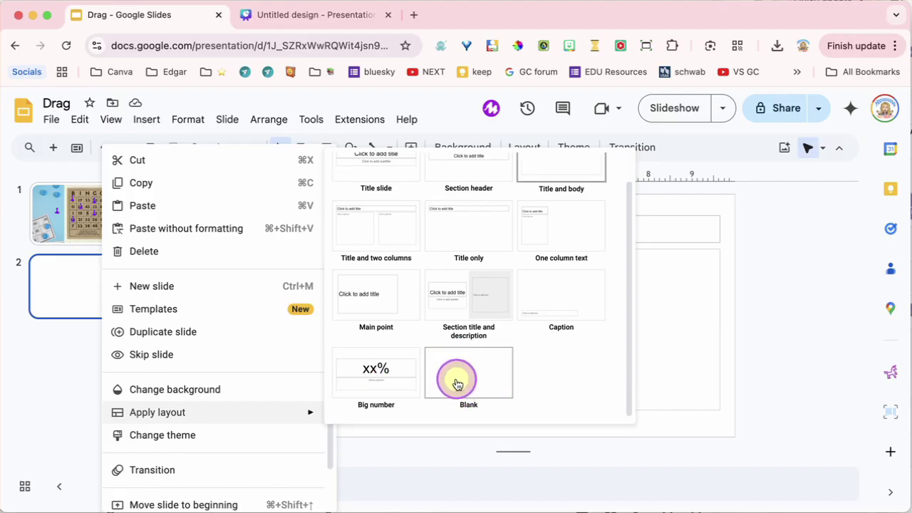
pyautogui.click(780, 412)
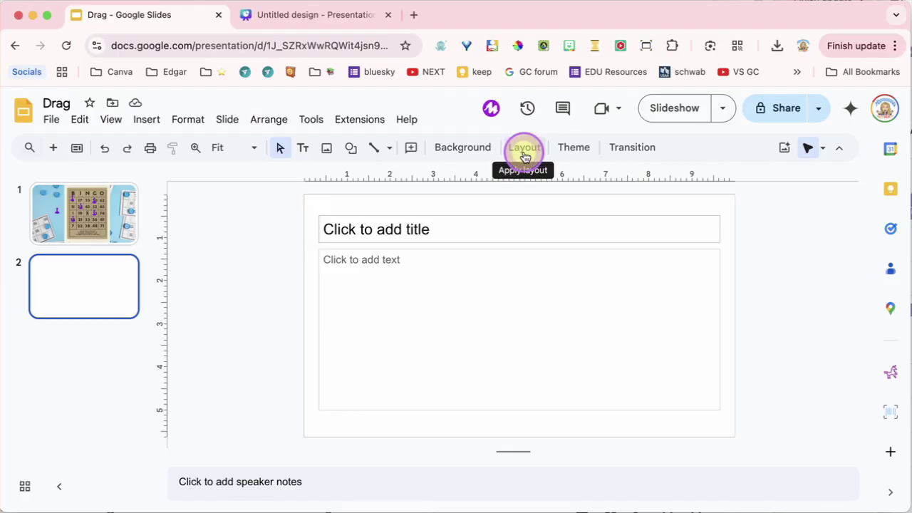
pyautogui.click(525, 156)
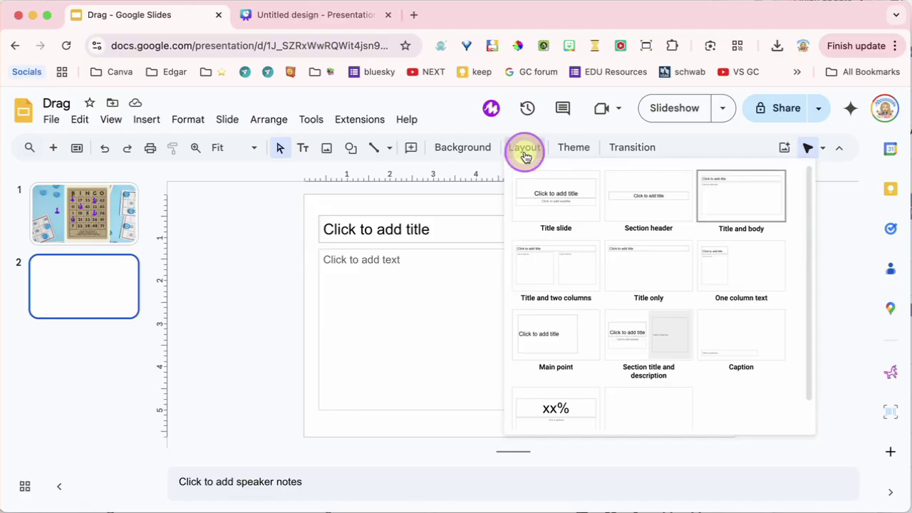
pyautogui.scroll(-2, 627, 358)
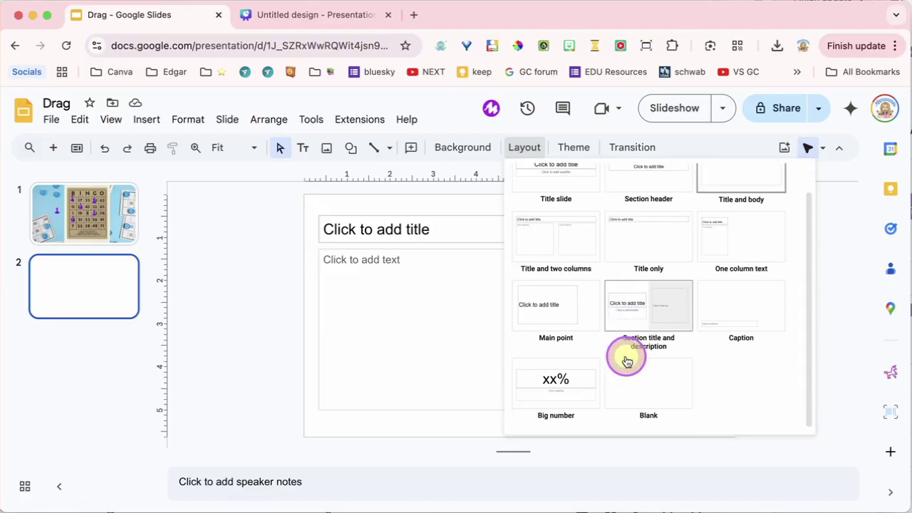
pyautogui.click(648, 394)
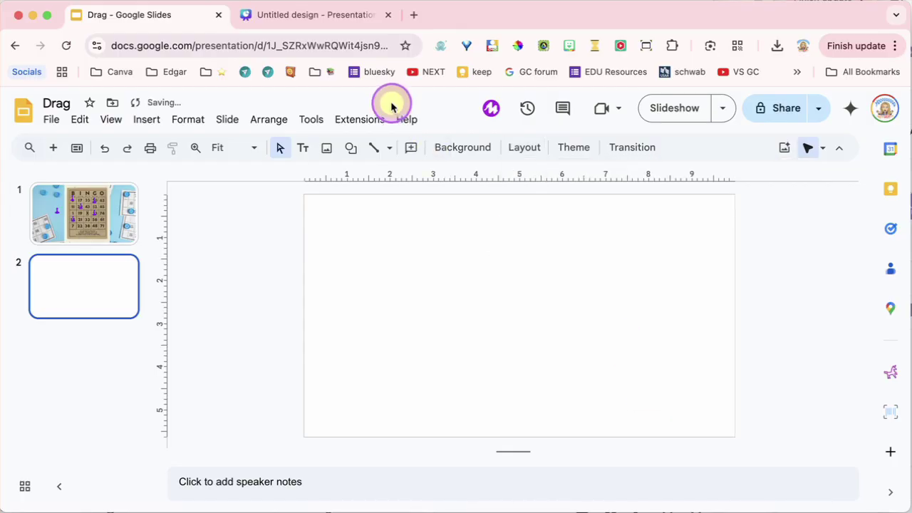
pyautogui.click(335, 8)
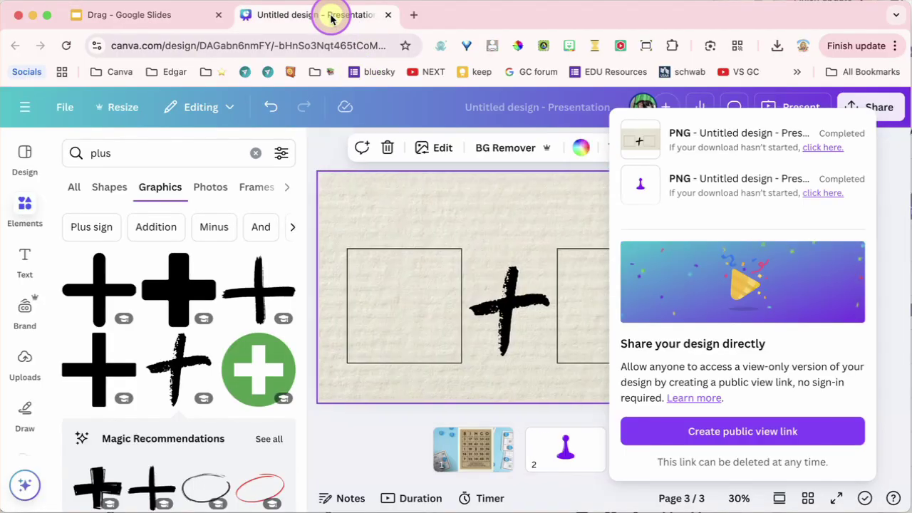
# Drag Untitled design (4).png from the browser downloads onto slide 2 and position it.
pyautogui.click(156, 17)
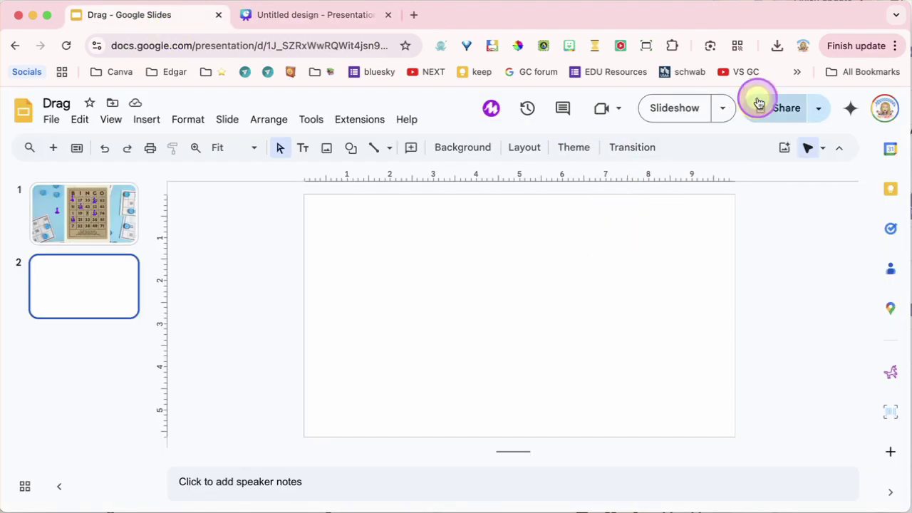
pyautogui.click(777, 47)
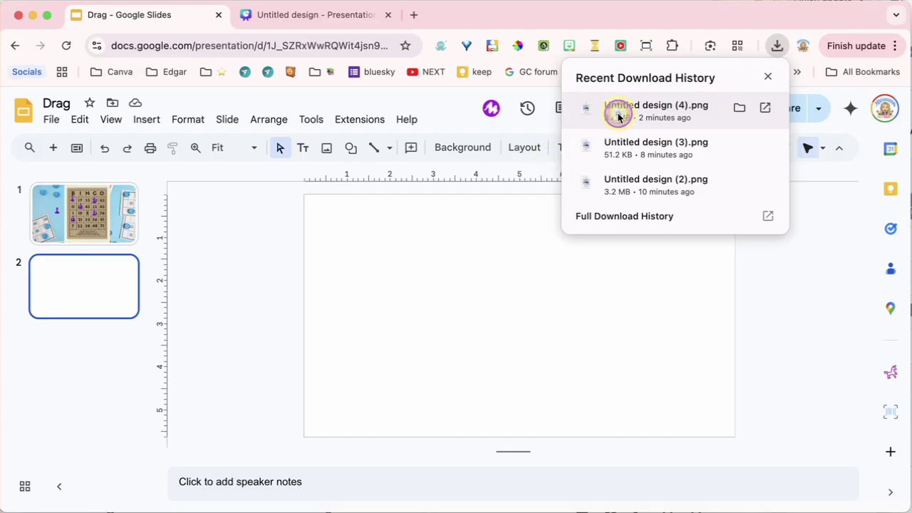
pyautogui.moveTo(618, 116); pyautogui.dragTo(544, 202)
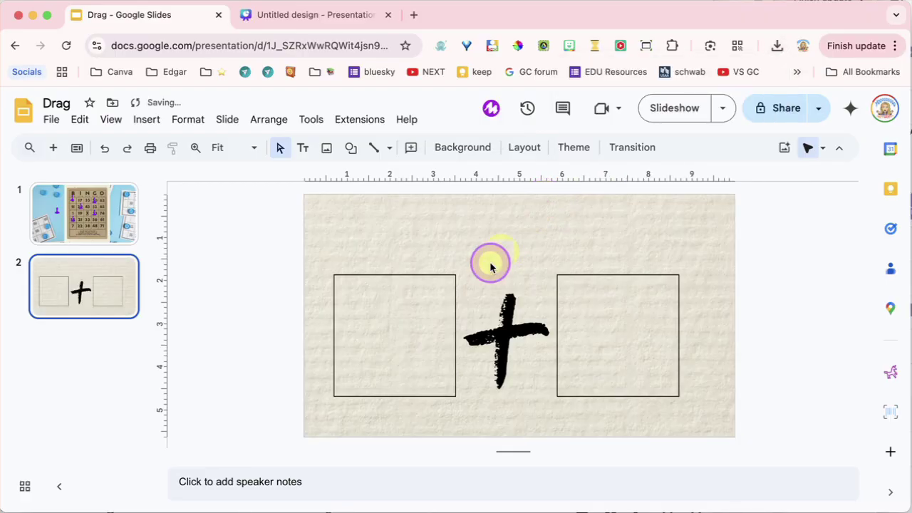
pyautogui.moveTo(489, 260); pyautogui.dragTo(622, 342)
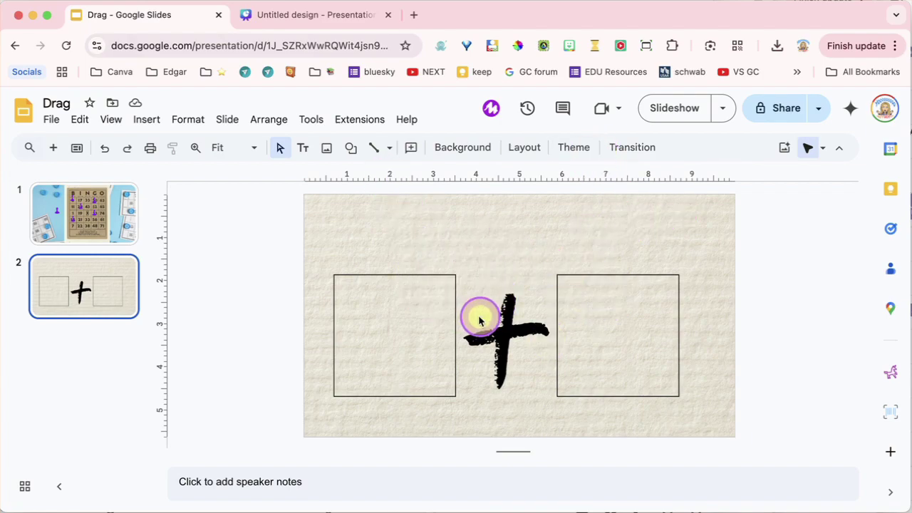
pyautogui.click(352, 153)
pyautogui.moveTo(354, 175)
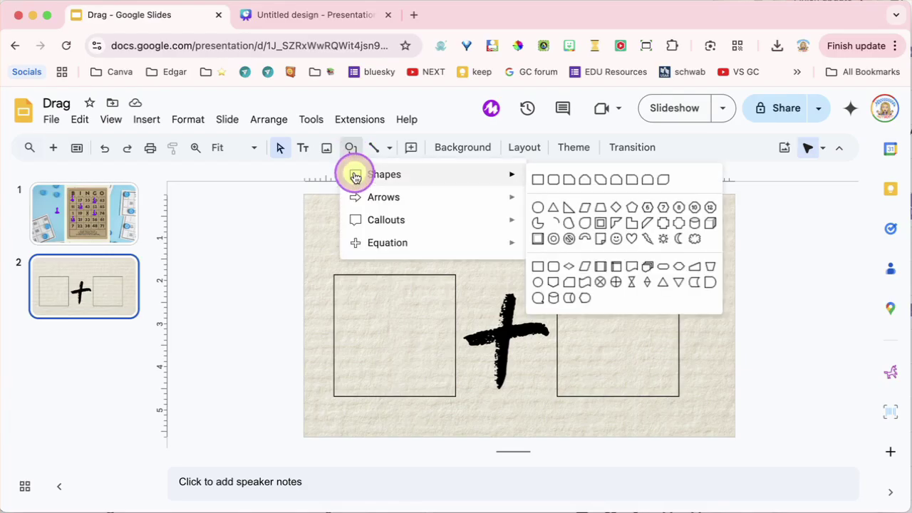
pyautogui.click(539, 212)
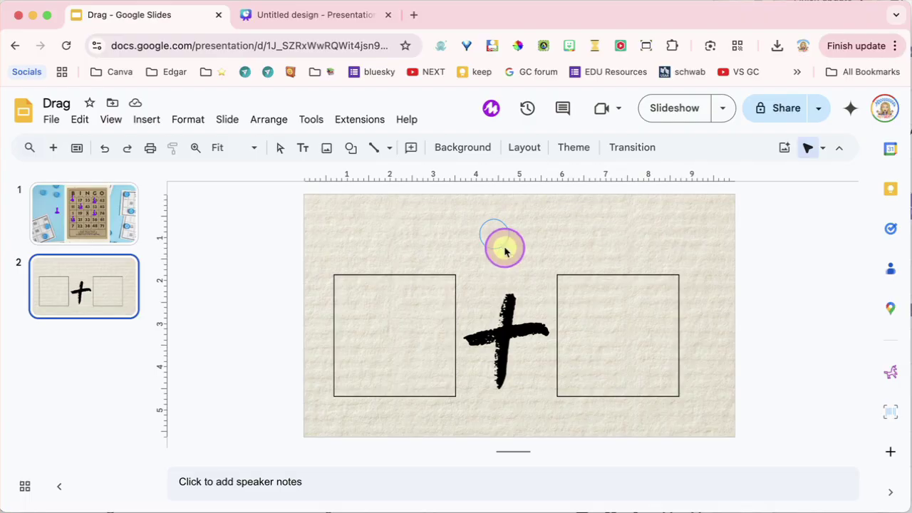
pyautogui.moveTo(504, 251); pyautogui.dragTo(509, 249)
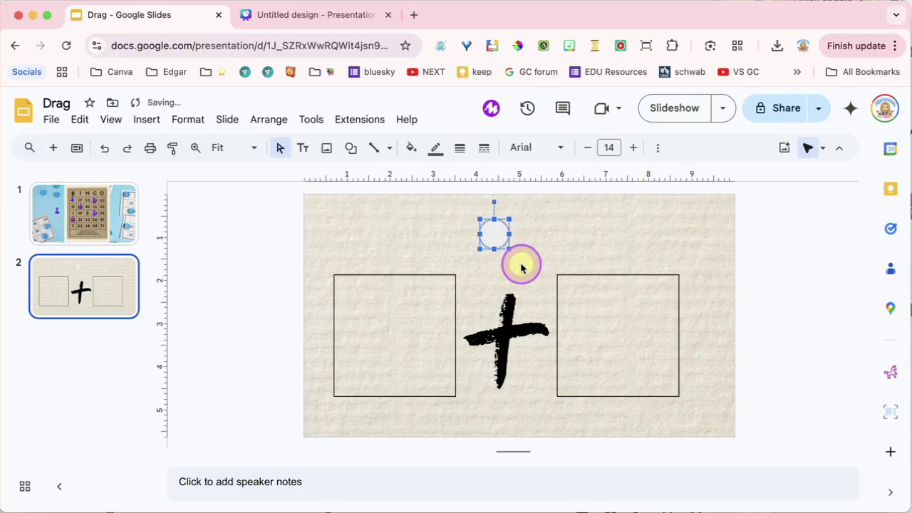
pyautogui.click(590, 226)
pyautogui.click(351, 148)
pyautogui.moveTo(425, 172)
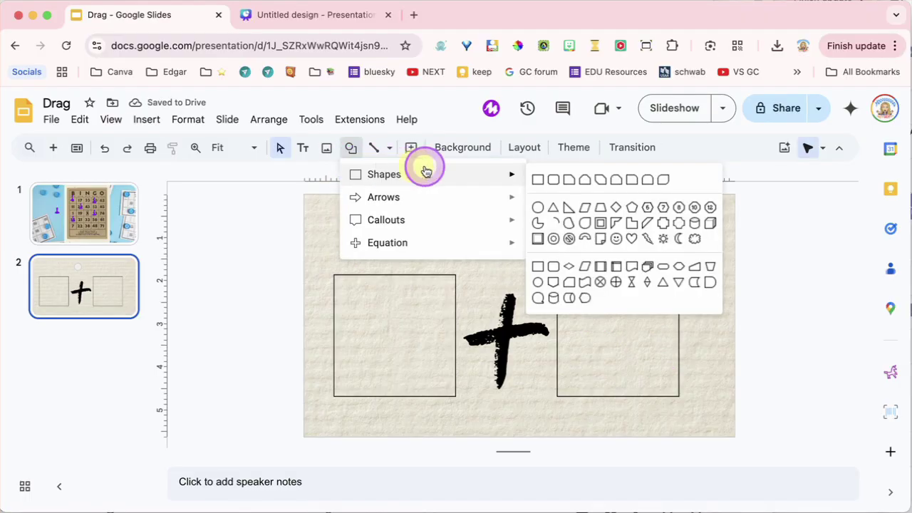
pyautogui.click(531, 196)
pyautogui.click(350, 151)
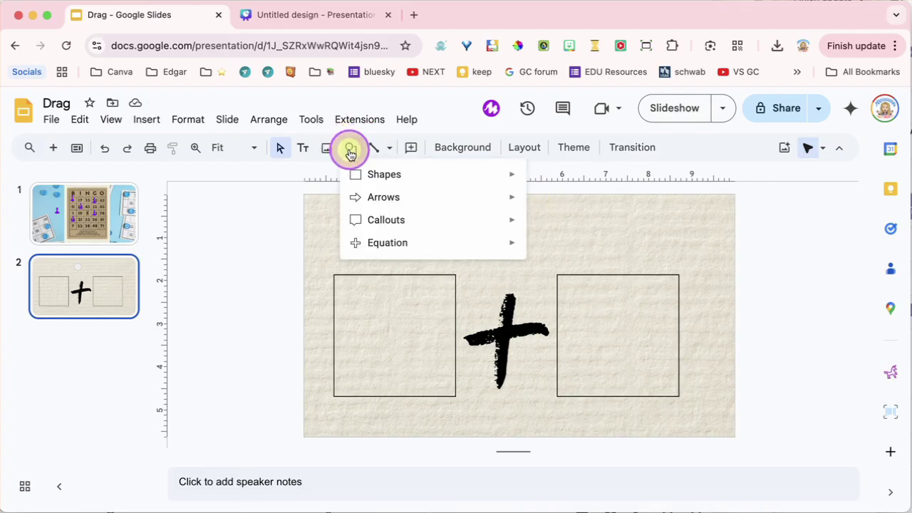
pyautogui.moveTo(360, 171)
pyautogui.click(540, 199)
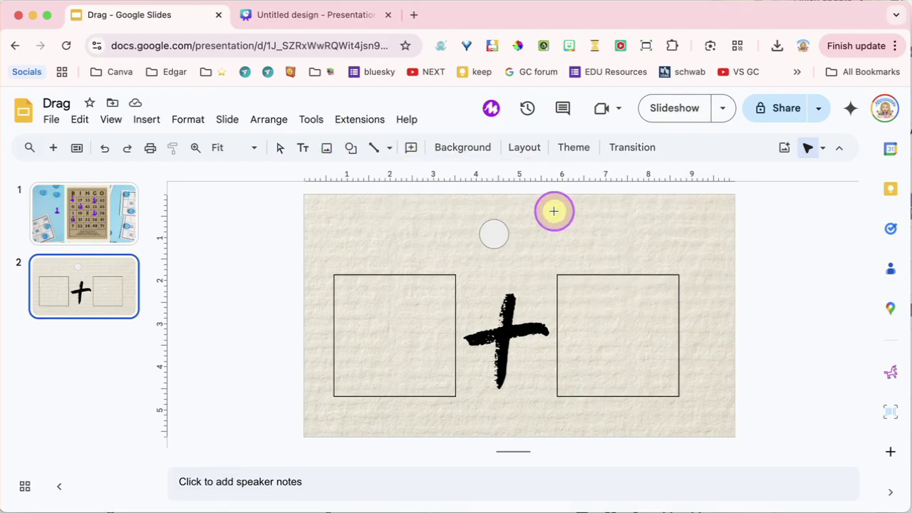
pyautogui.moveTo(571, 214); pyautogui.dragTo(612, 410)
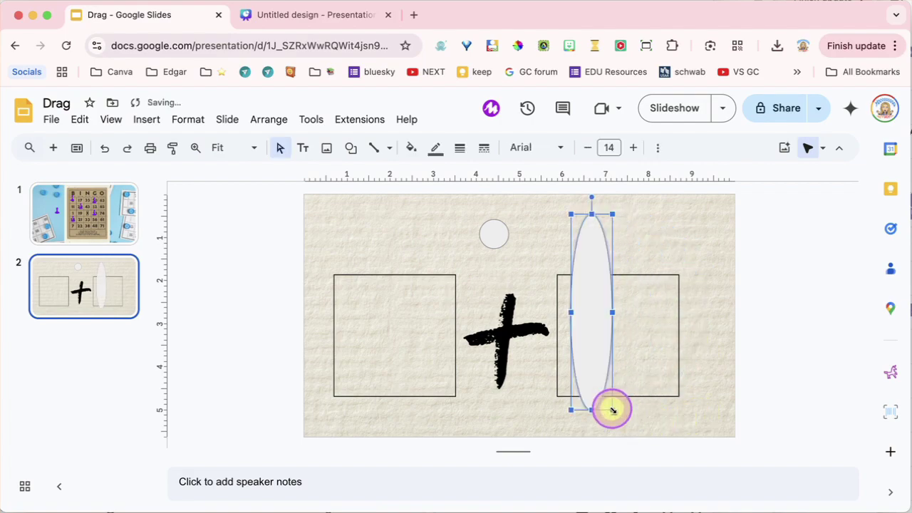
pyautogui.press('super+z')
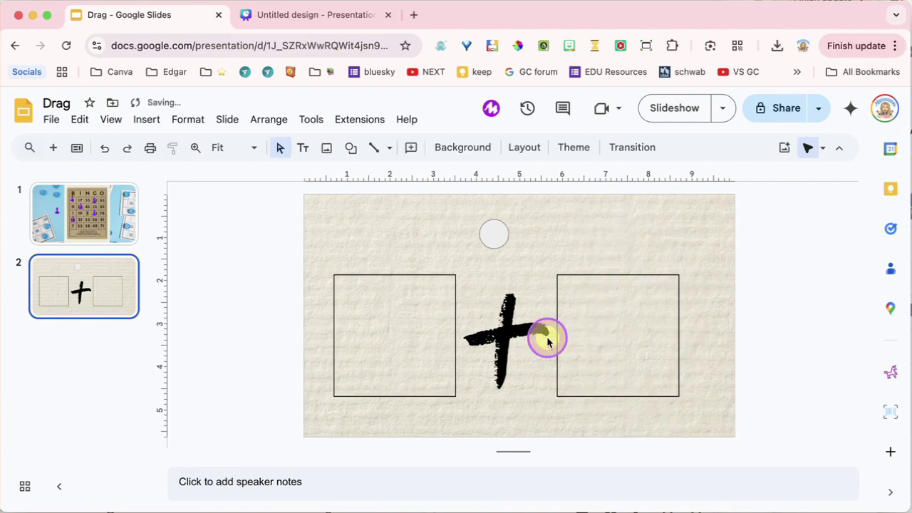
# Fill the small circle black and place it near the slide's top-left.
pyautogui.click(495, 237)
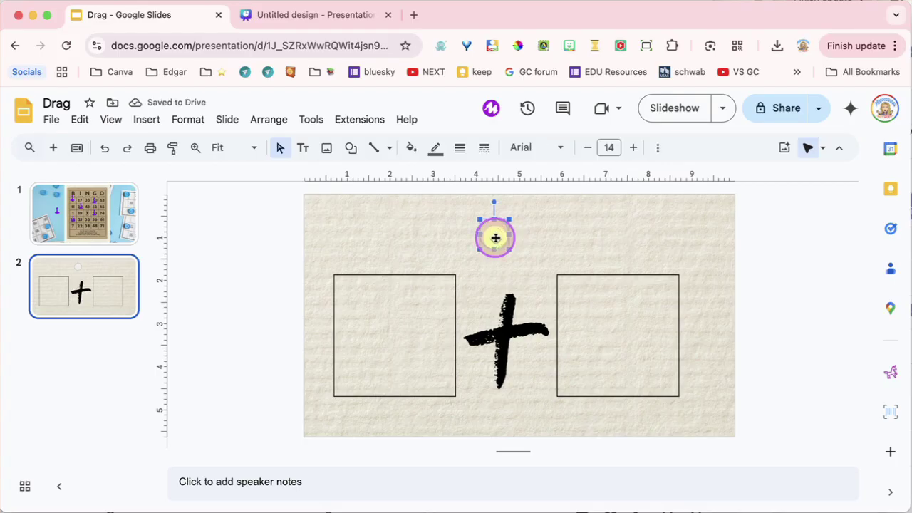
pyautogui.click(412, 150)
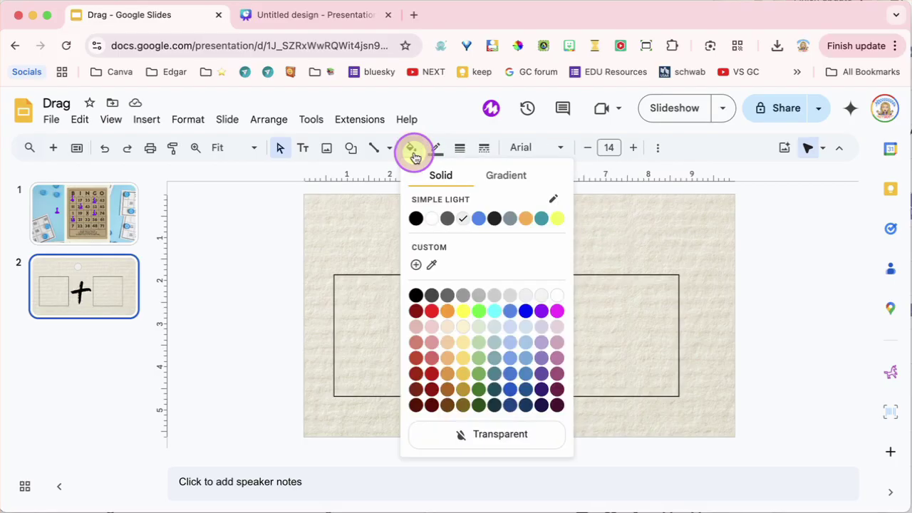
pyautogui.click(415, 219)
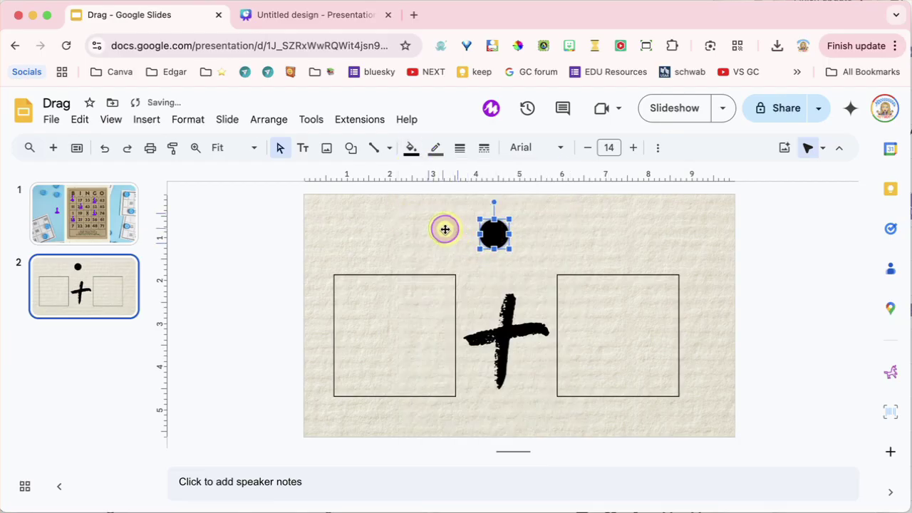
pyautogui.moveTo(405, 222); pyautogui.dragTo(404, 221)
pyautogui.click(442, 224)
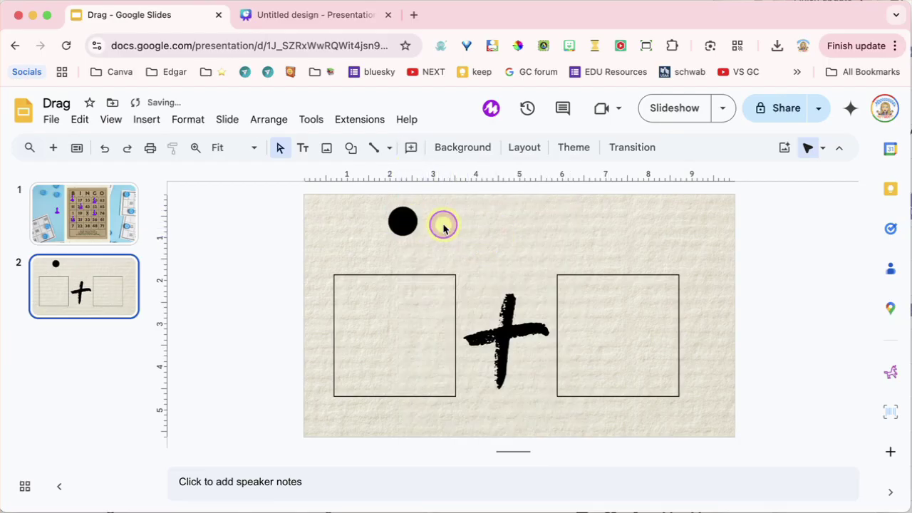
# Duplicate the black circle and set the copy beside the original.
pyautogui.click(405, 222)
pyautogui.press('super+d')
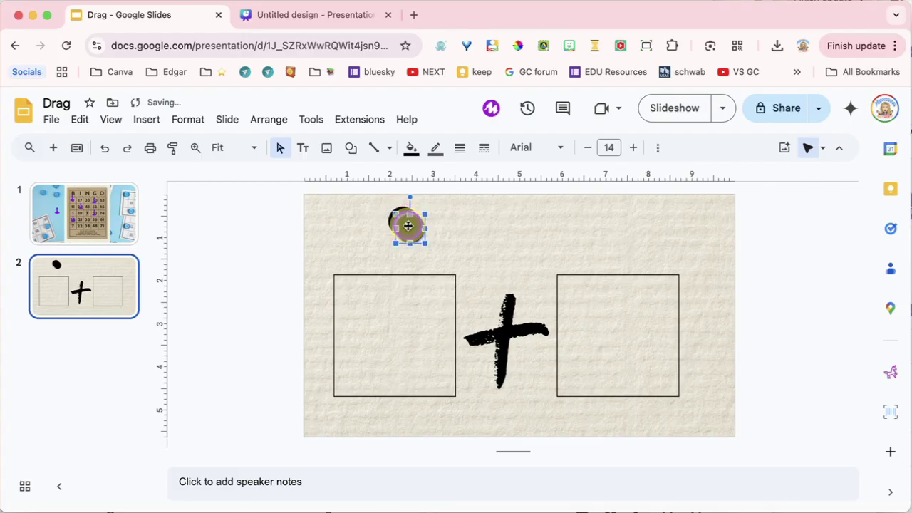
pyautogui.moveTo(408, 226)
pyautogui.mouseDown()
pyautogui.moveTo(457, 227)
pyautogui.moveTo(402, 216)
pyautogui.mouseUp()
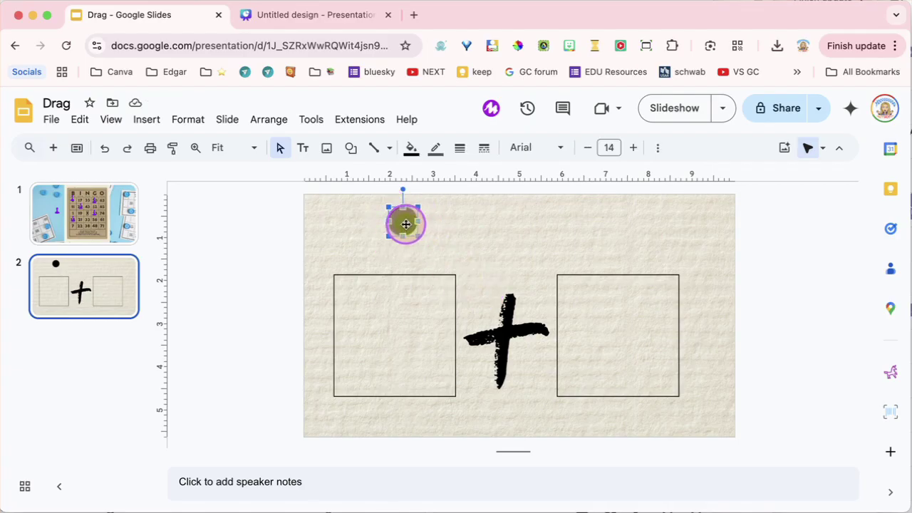
pyautogui.moveTo(405, 224); pyautogui.dragTo(447, 220)
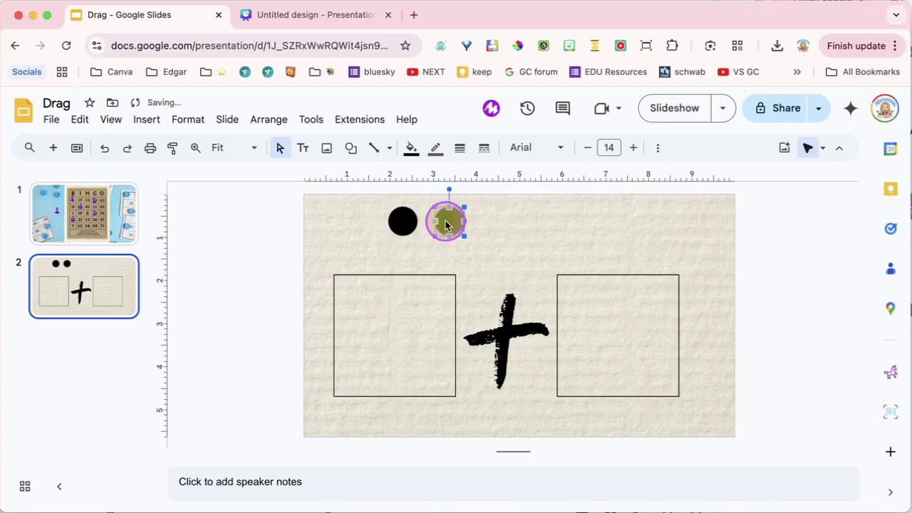
# Fill the copied counter red and set its border color to Transparent.
pyautogui.click(414, 161)
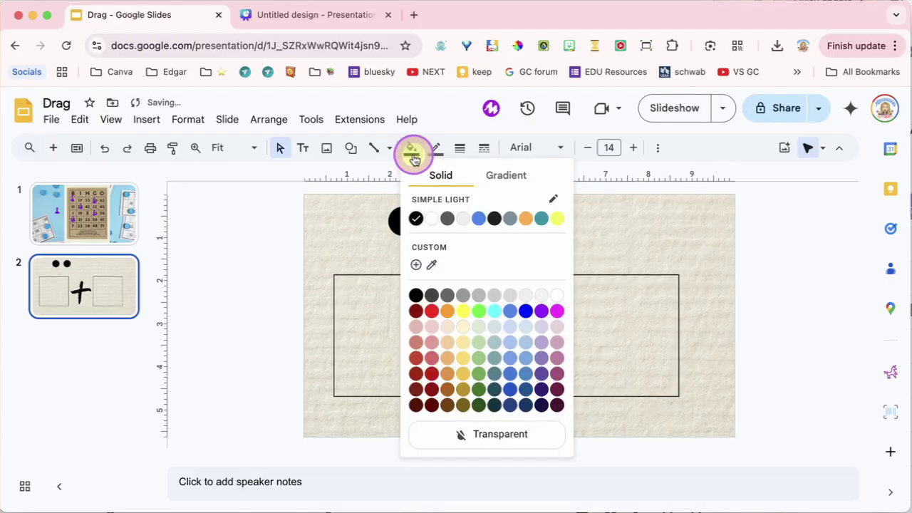
pyautogui.click(430, 308)
pyautogui.click(435, 149)
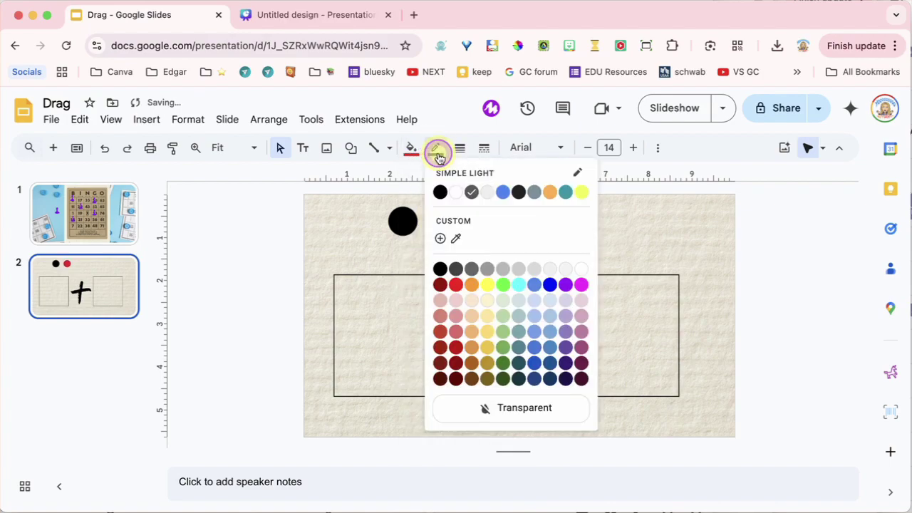
pyautogui.click(508, 410)
pyautogui.click(525, 248)
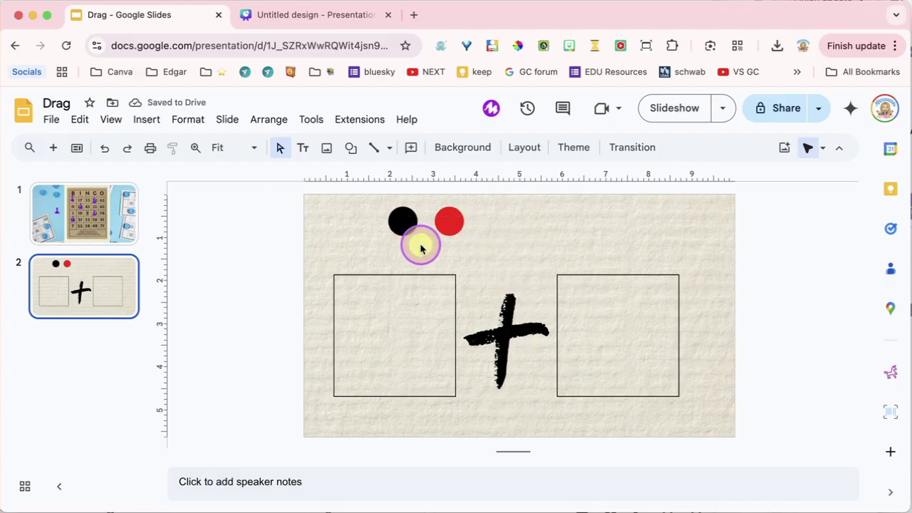
# Move the black counter top-left and duplicate it repeatedly into a diagonal trail.
pyautogui.click(403, 221)
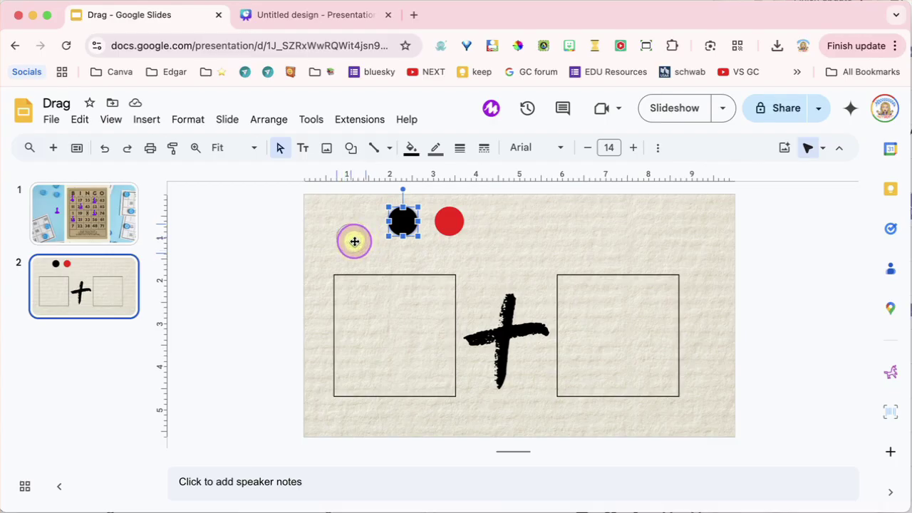
pyautogui.moveTo(354, 241); pyautogui.dragTo(352, 242)
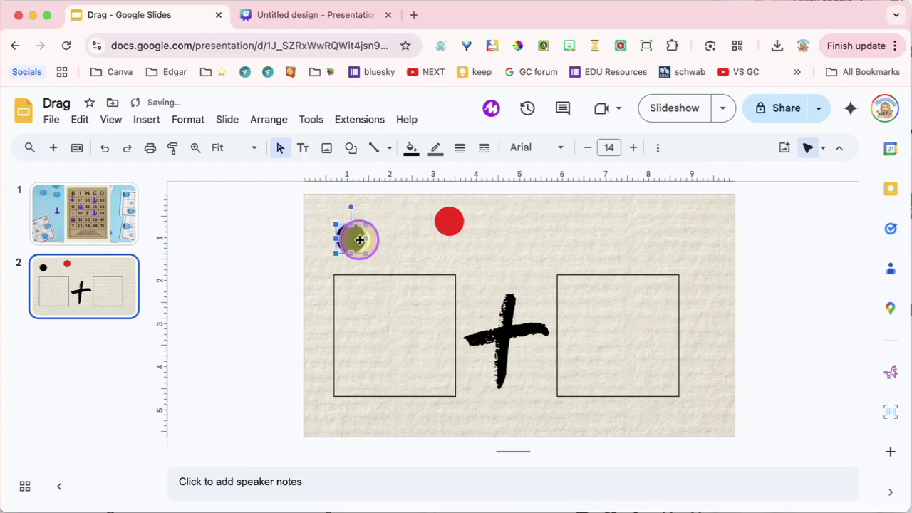
pyautogui.hotkey('ctrl', 'd')
pyautogui.hotkey('ctrl', 'd')
pyautogui.hotkey('ctrl', 'd')
pyautogui.hotkey('ctrl', 'd')
pyautogui.hotkey('ctrl', 'd')
pyautogui.hotkey('ctrl', 'd')
pyautogui.hotkey('ctrl', 'd')
pyautogui.hotkey('ctrl', 'd')
pyautogui.hotkey('ctrl', 'd')
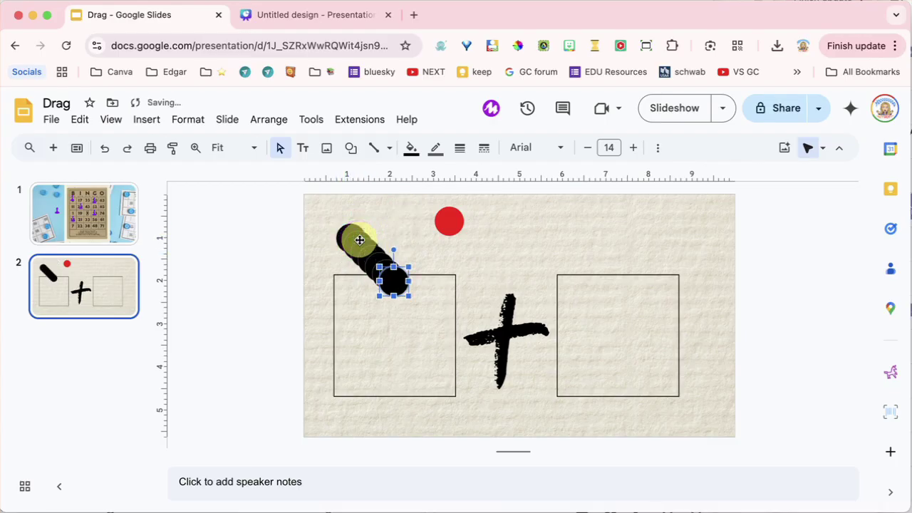
pyautogui.hotkey('ctrl', 'd')
pyautogui.hotkey('ctrl', 'd')
pyautogui.hotkey('ctrl', 'd')
pyautogui.hotkey('ctrl', 'd')
pyautogui.hotkey('ctrl', 'd')
pyautogui.hotkey('ctrl', 'd')
pyautogui.hotkey('ctrl', 'd')
pyautogui.hotkey('ctrl', 'd')
pyautogui.hotkey('ctrl', 'd')
pyautogui.hotkey('ctrl', 'd')
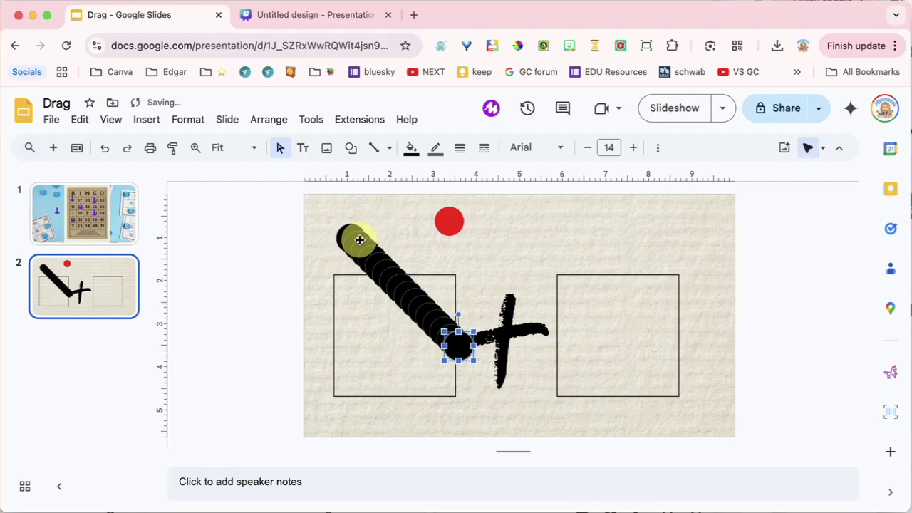
pyautogui.hotkey('ctrl', 'd')
pyautogui.hotkey('ctrl', 'd')
pyautogui.hotkey('ctrl', 'd')
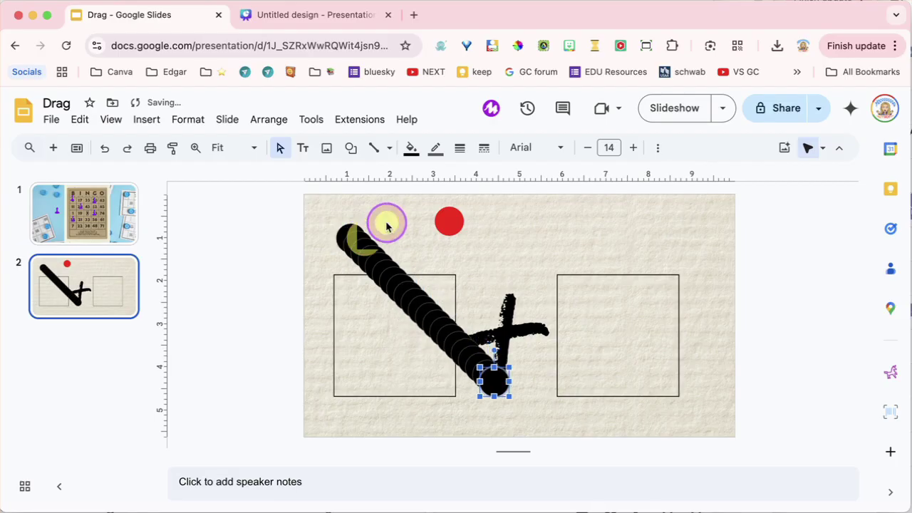
# Drag the red counter to the slide's top-right corner.
pyautogui.moveTo(446, 222); pyautogui.dragTo(672, 233)
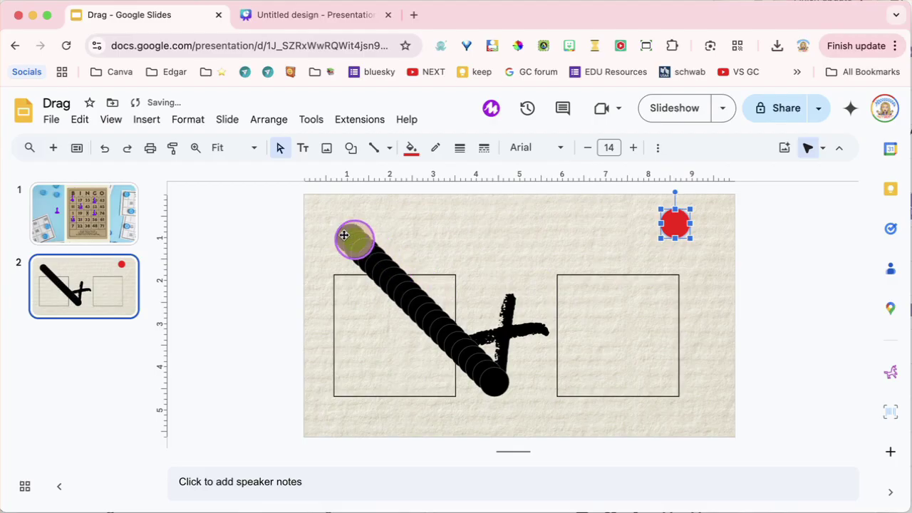
pyautogui.moveTo(324, 212); pyautogui.dragTo(529, 420)
pyautogui.click(549, 403)
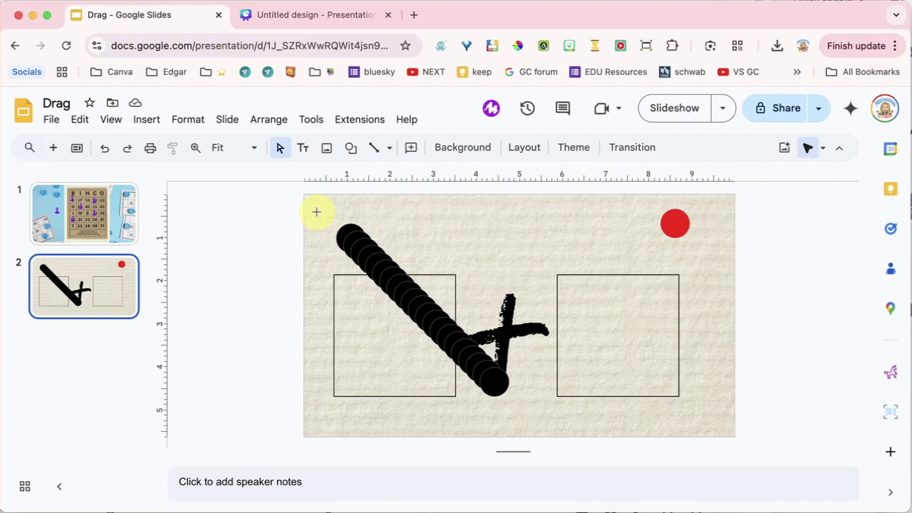
# Marquee-select the black counters and align them Top and Left into one pile.
pyautogui.moveTo(318, 212); pyautogui.dragTo(536, 414)
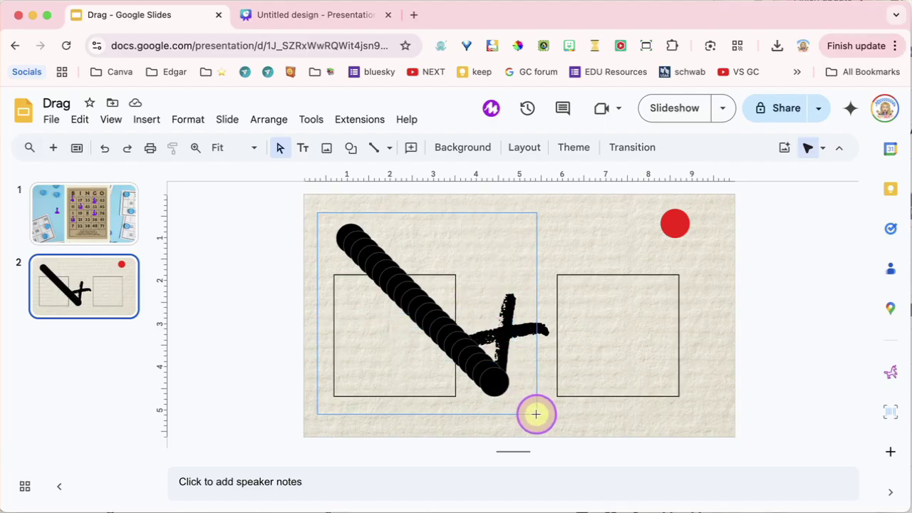
pyautogui.moveTo(536, 414); pyautogui.dragTo(538, 419)
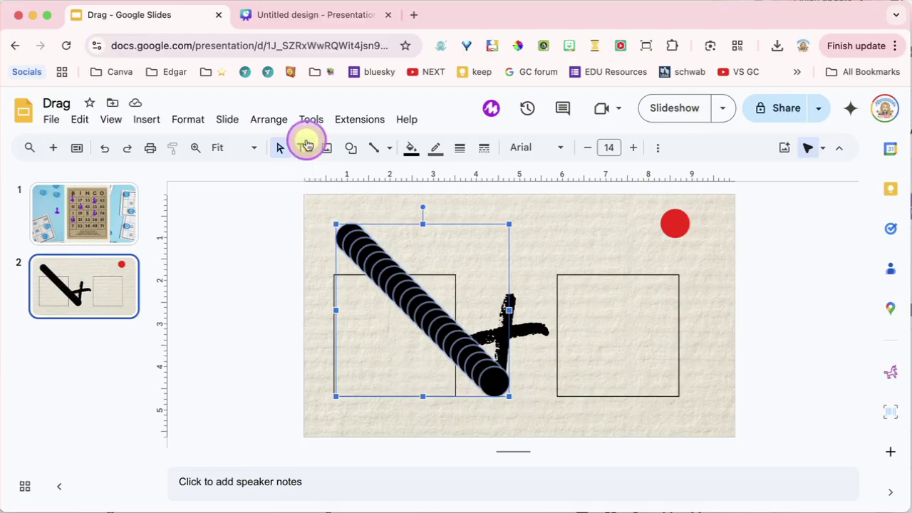
pyautogui.click(277, 128)
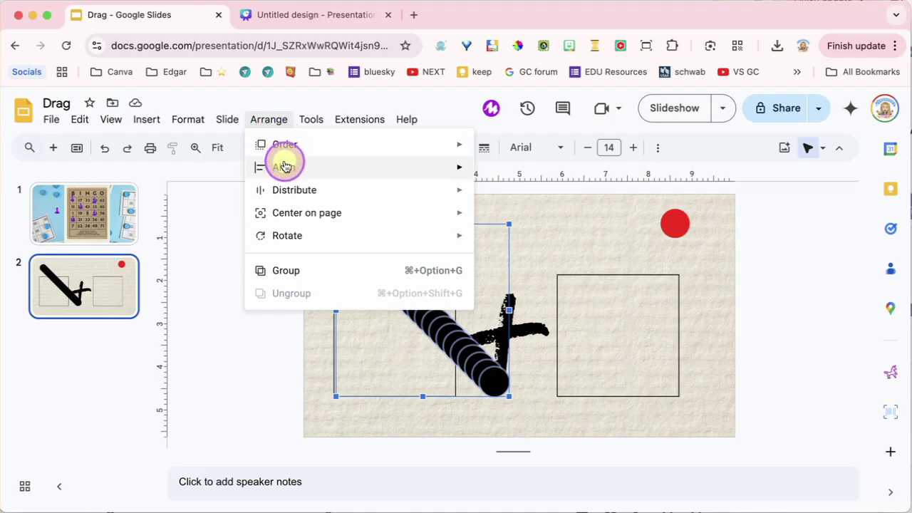
pyautogui.moveTo(285, 163)
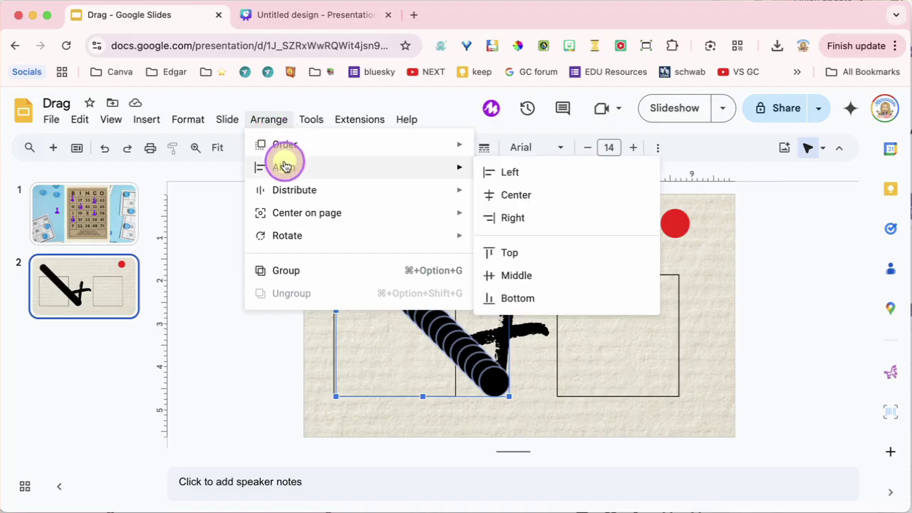
pyautogui.click(536, 254)
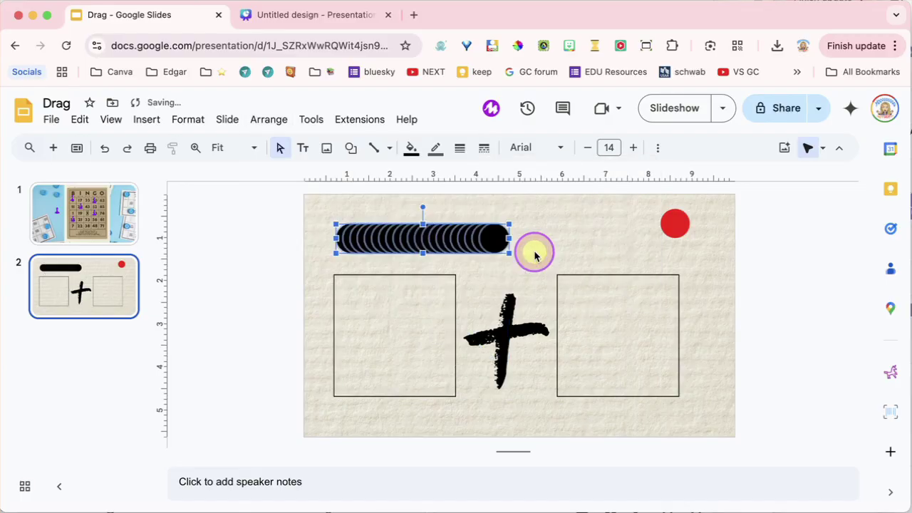
pyautogui.click(258, 123)
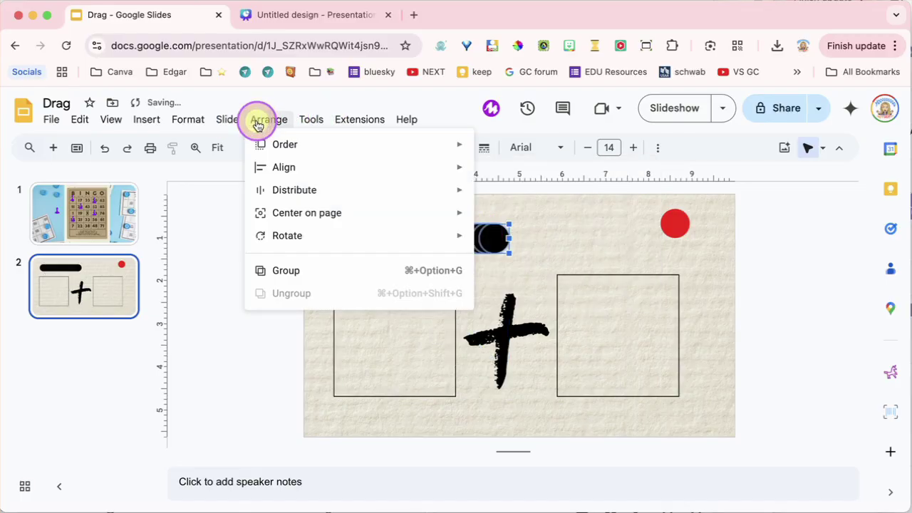
pyautogui.moveTo(264, 167)
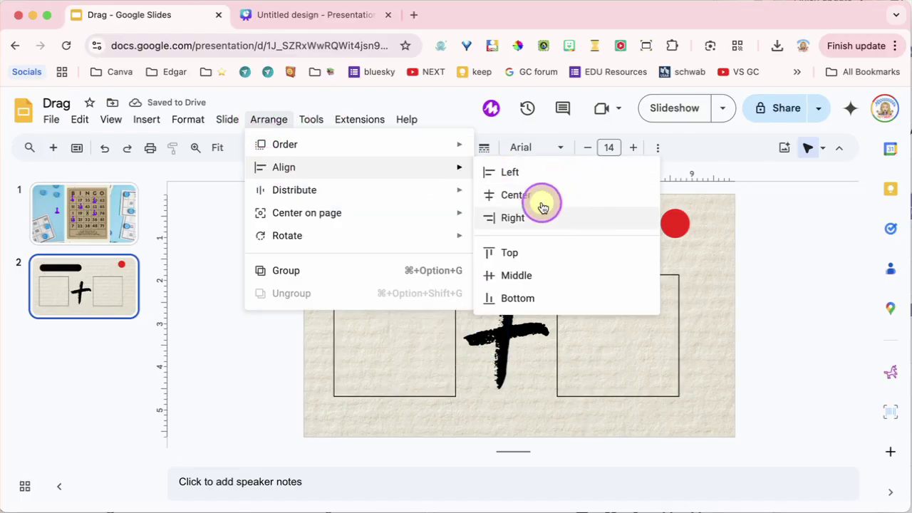
pyautogui.click(542, 174)
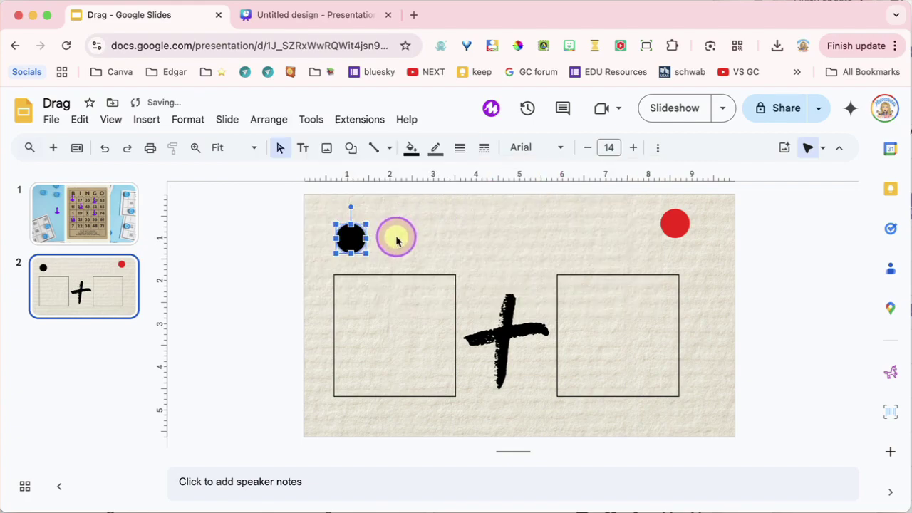
pyautogui.click(396, 241)
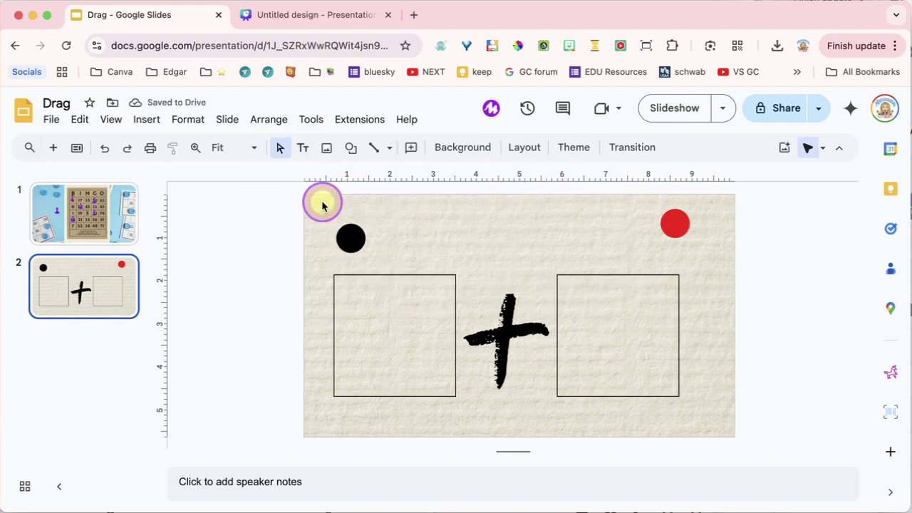
# Move the red counter to the top centre and spread a diagonal trail of copies.
pyautogui.moveTo(679, 223); pyautogui.dragTo(486, 225)
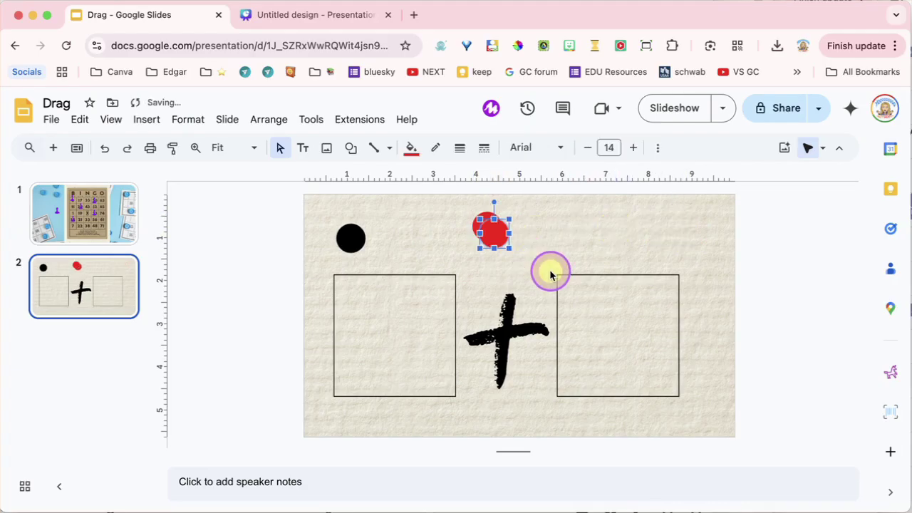
pyautogui.moveTo(550, 275)
pyautogui.mouseDown()
pyautogui.moveTo(606, 327)
pyautogui.moveTo(563, 280)
pyautogui.moveTo(569, 287)
pyautogui.mouseUp()
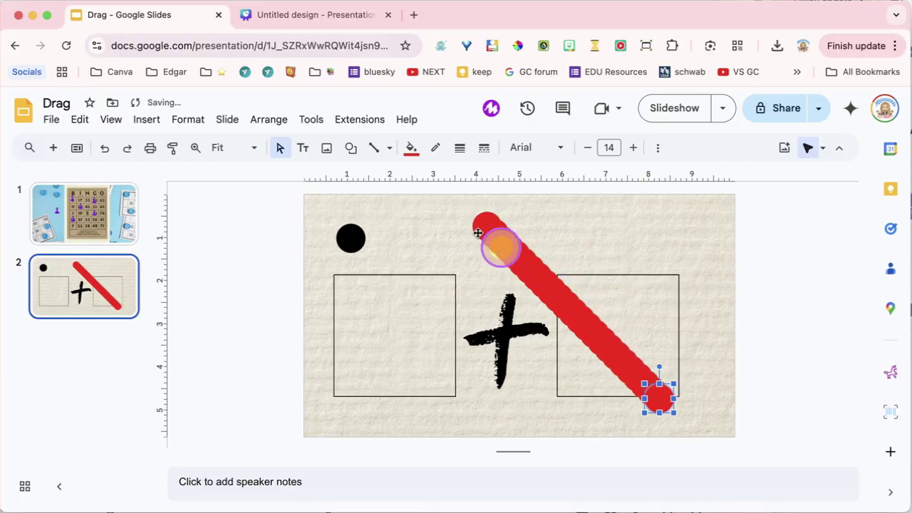
pyautogui.click(452, 203)
# Select all red counters and align them Left and Top into one pile.
pyautogui.moveTo(451, 203); pyautogui.dragTo(706, 439)
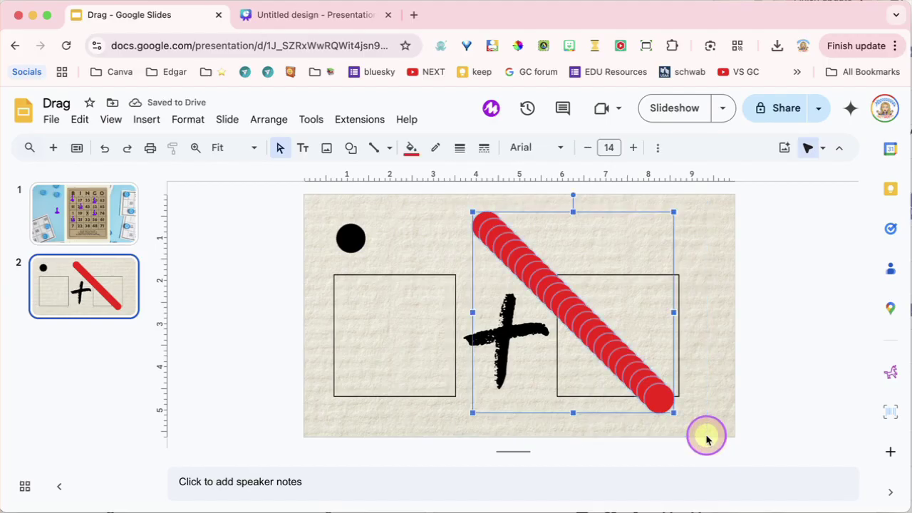
pyautogui.click(262, 117)
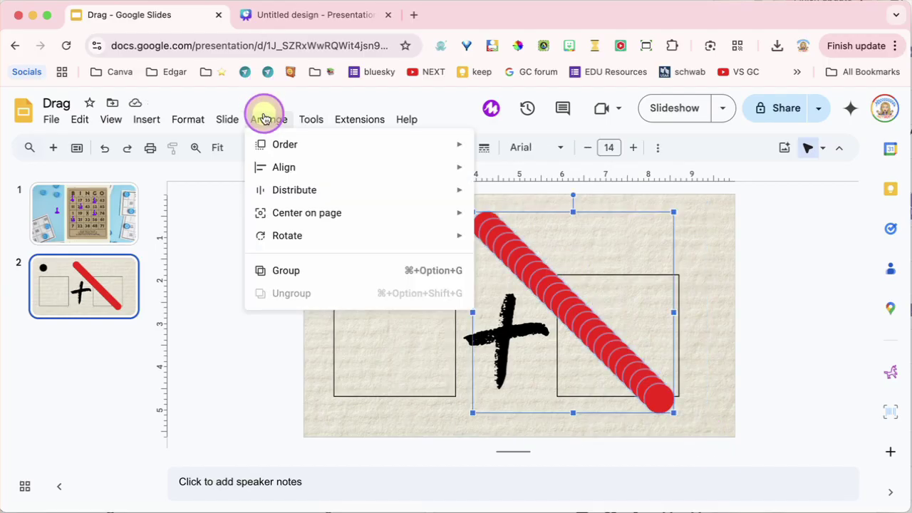
pyautogui.moveTo(280, 166)
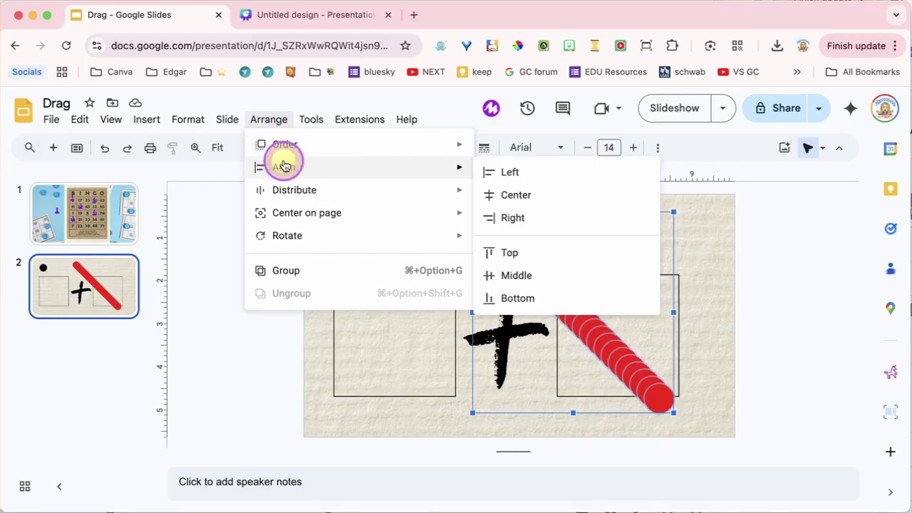
pyautogui.click(517, 176)
pyautogui.click(257, 117)
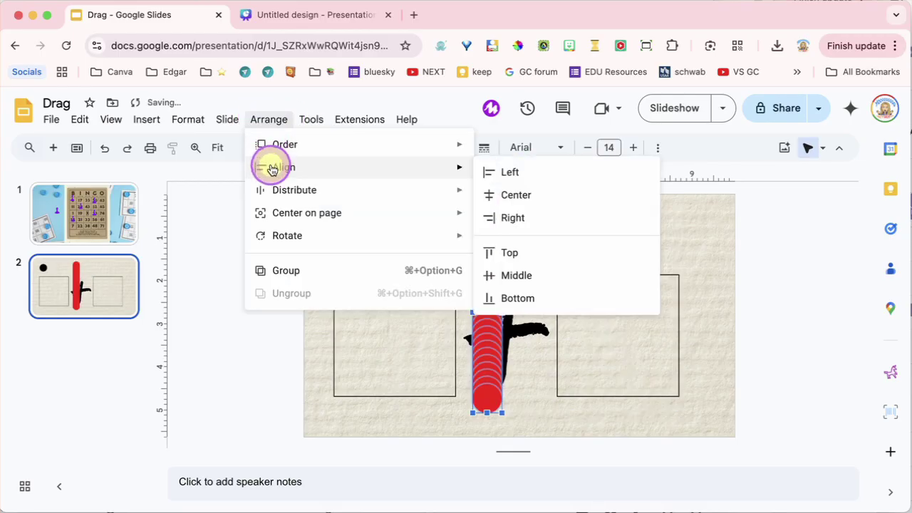
pyautogui.click(514, 251)
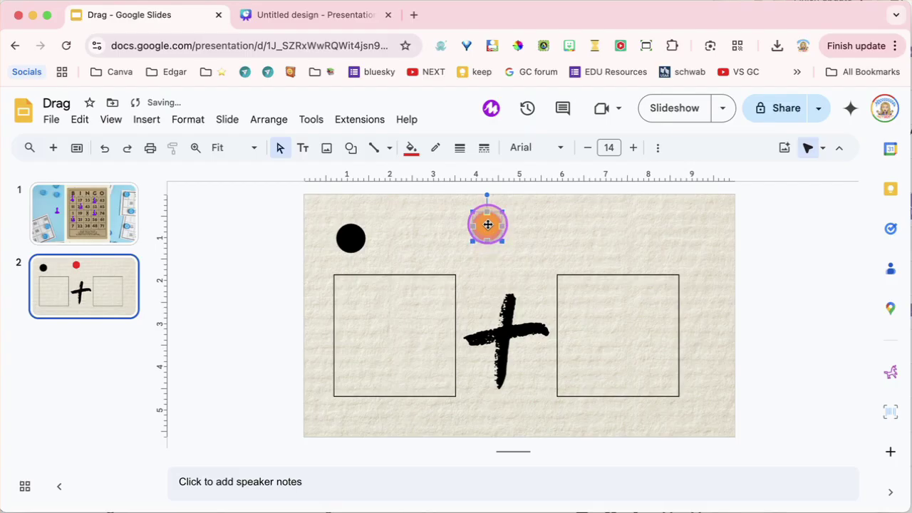
# Place the red pile beside the black pile and duplicate slide 2 into slides 3–6.
pyautogui.moveTo(477, 237); pyautogui.dragTo(392, 236)
pyautogui.click(467, 262)
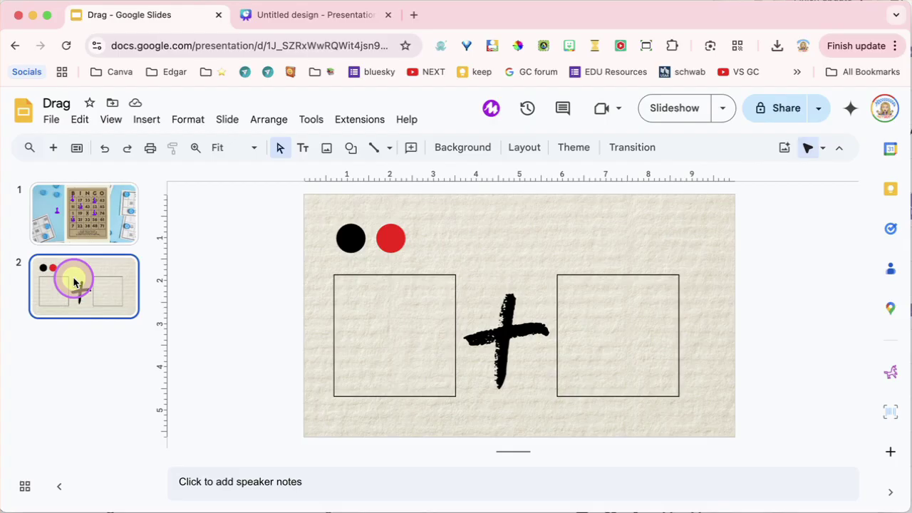
pyautogui.press('super+d')
pyautogui.press('super+d')
pyautogui.press('super+d')
pyautogui.press('super+d')
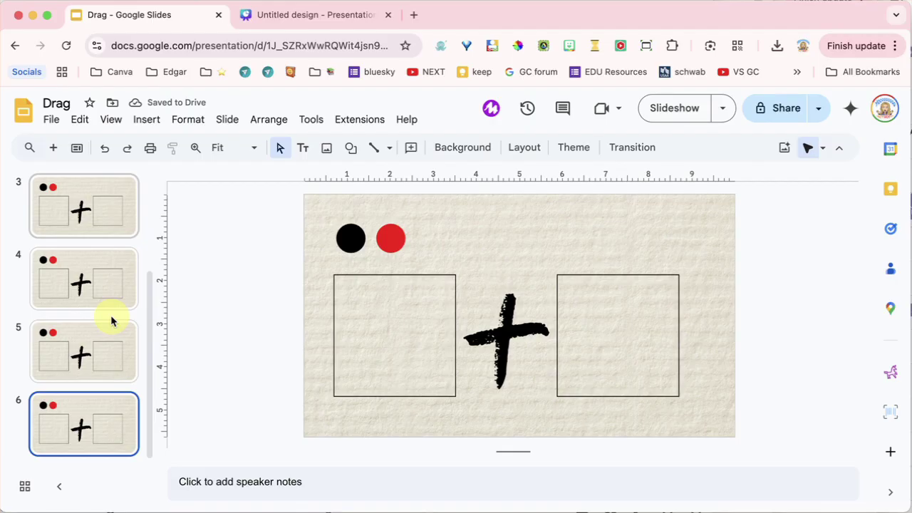
# On slide 2, drag three black counters into the left box and six red counters into the right box.
pyautogui.scroll(3, 99, 275)
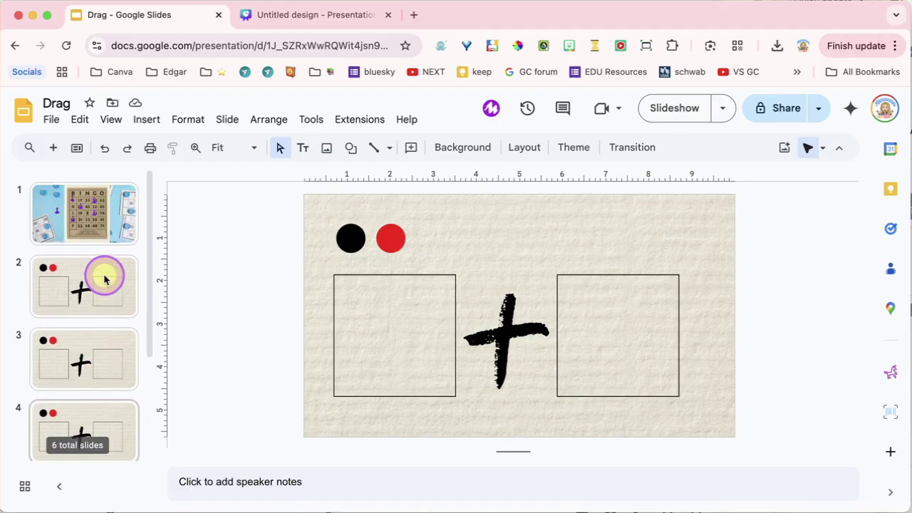
pyautogui.click(99, 275)
pyautogui.moveTo(351, 239); pyautogui.dragTo(403, 328)
pyautogui.moveTo(353, 240); pyautogui.dragTo(369, 375)
pyautogui.moveTo(390, 238); pyautogui.dragTo(645, 310)
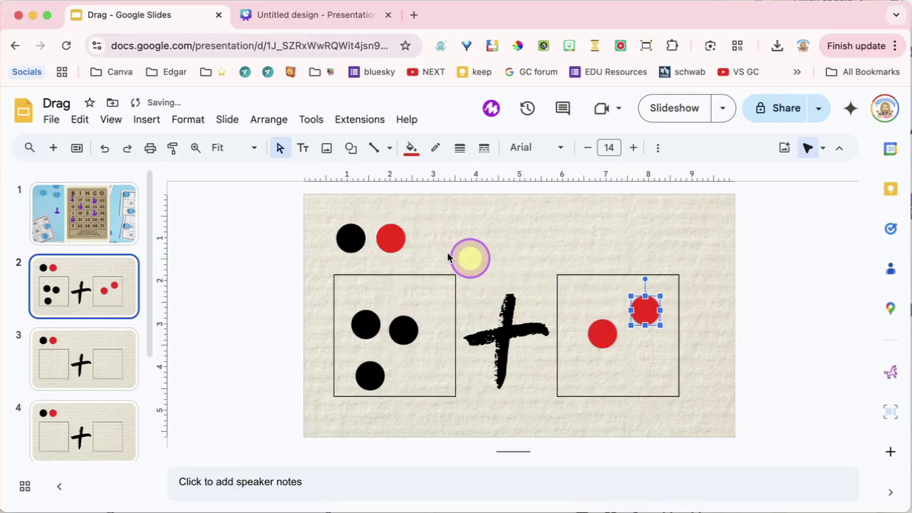
pyautogui.moveTo(389, 241); pyautogui.dragTo(659, 363)
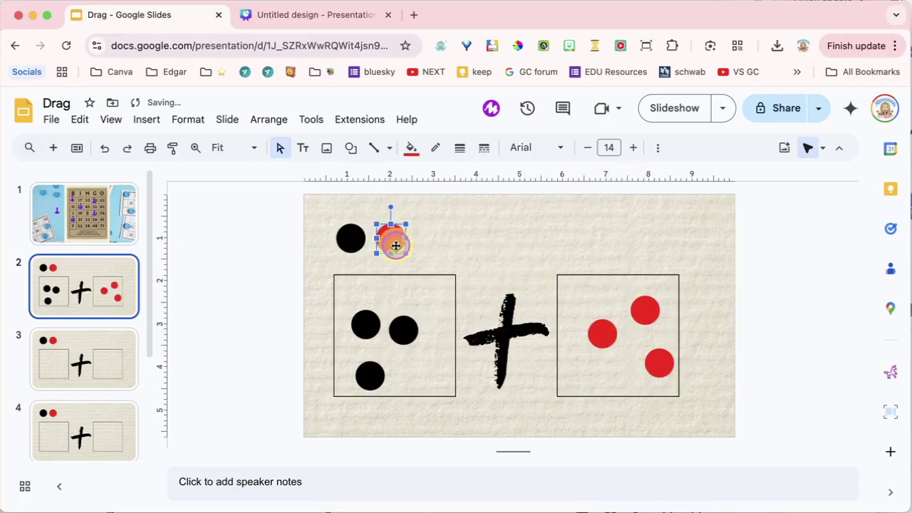
pyautogui.moveTo(393, 242); pyautogui.dragTo(573, 346)
pyautogui.click(756, 305)
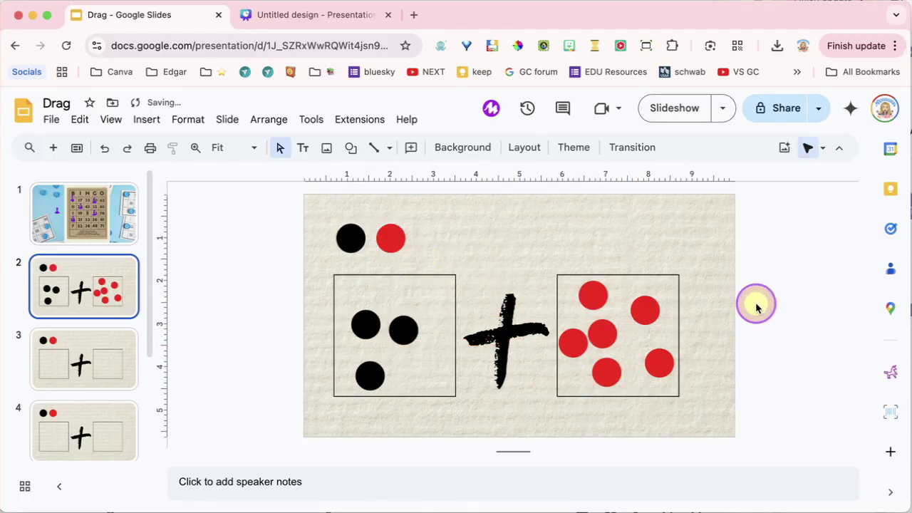